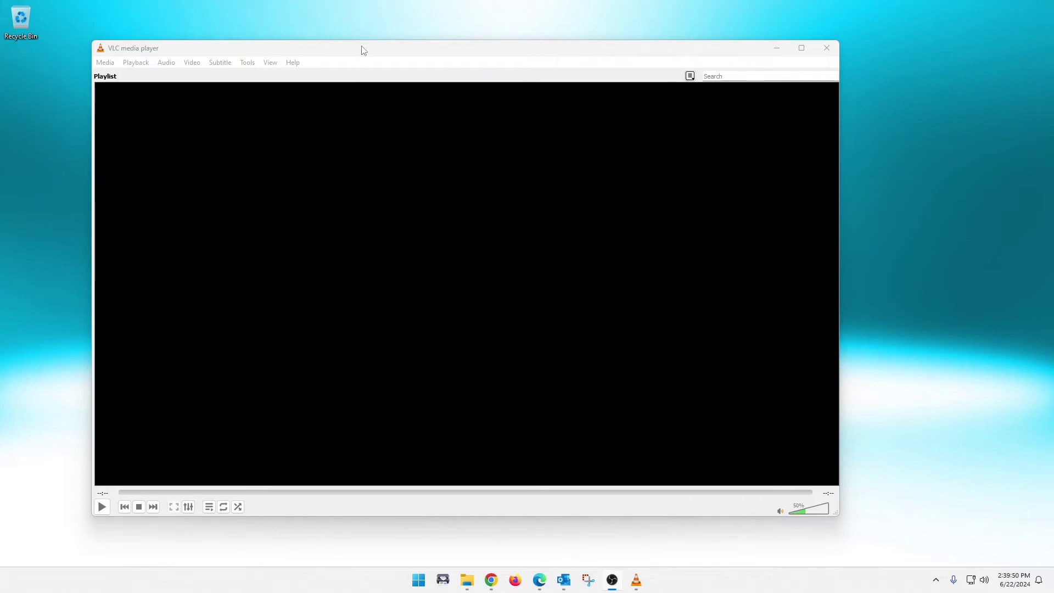
# Open the preferences and switch them to show all advanced settings.
pyautogui.moveTo(362, 50); pyautogui.dragTo(350, 48)
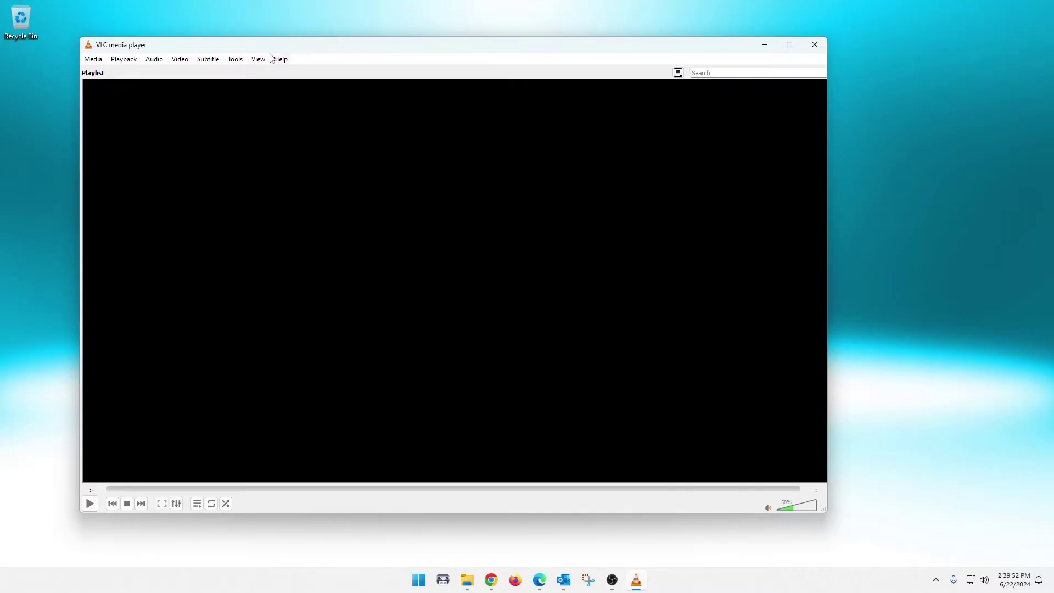
pyautogui.click(245, 60)
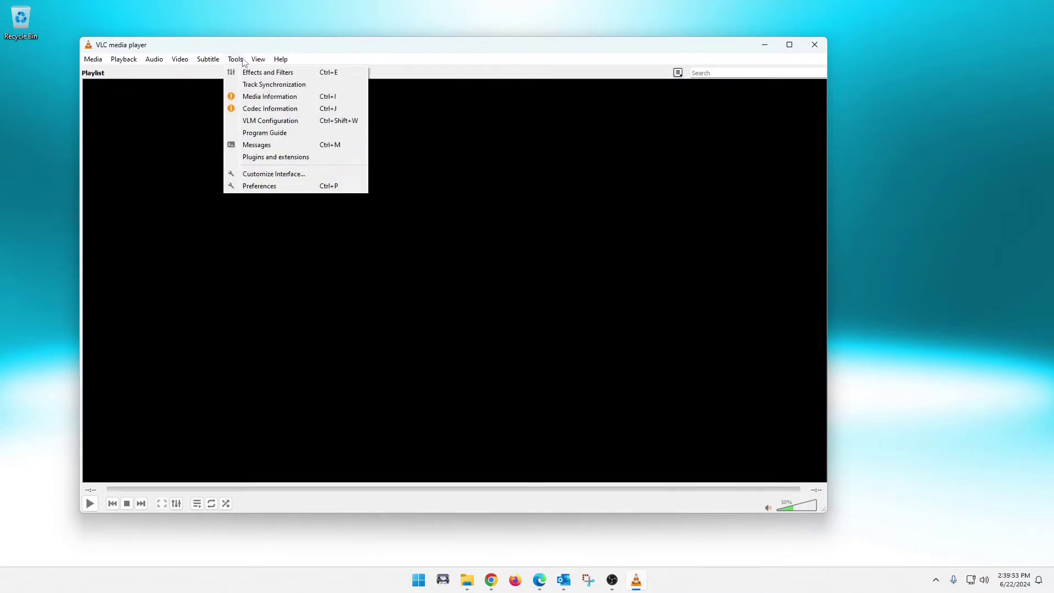
pyautogui.click(257, 186)
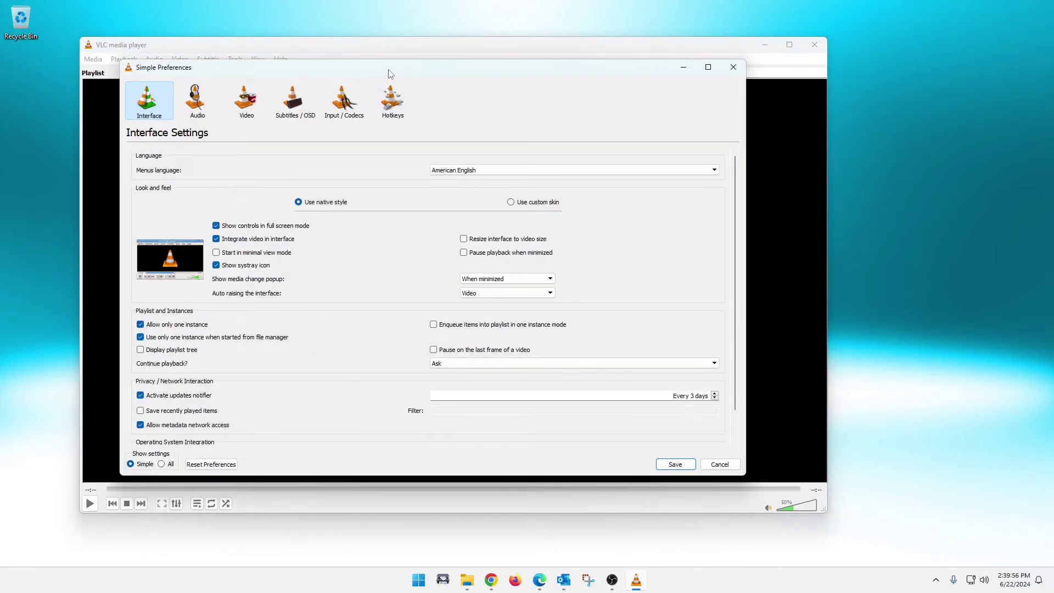
pyautogui.moveTo(389, 73)
pyautogui.mouseDown()
pyautogui.moveTo(400, 80)
pyautogui.moveTo(407, 67)
pyautogui.mouseUp()
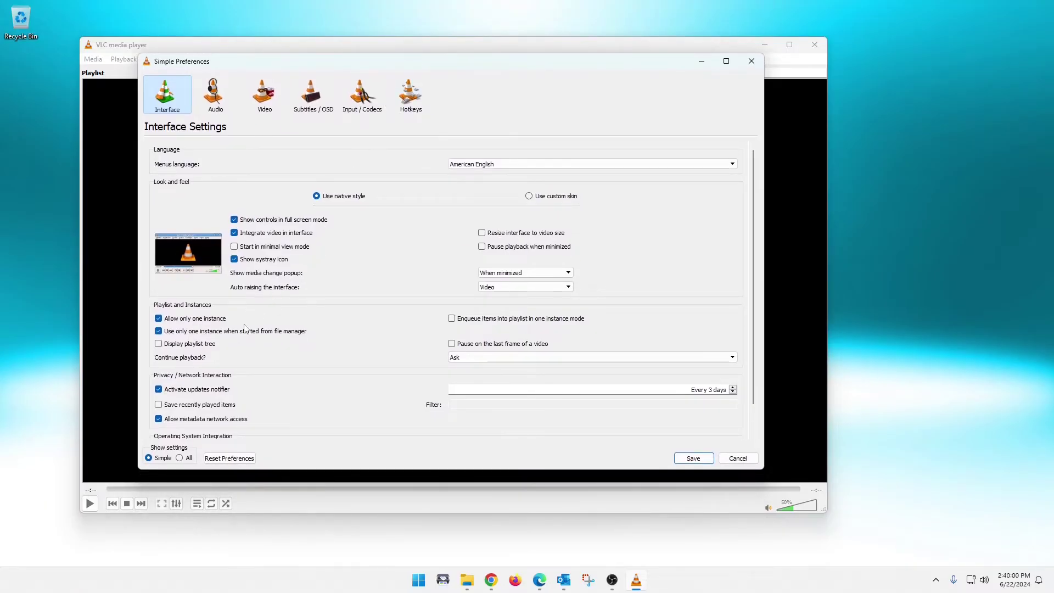
pyautogui.click(180, 457)
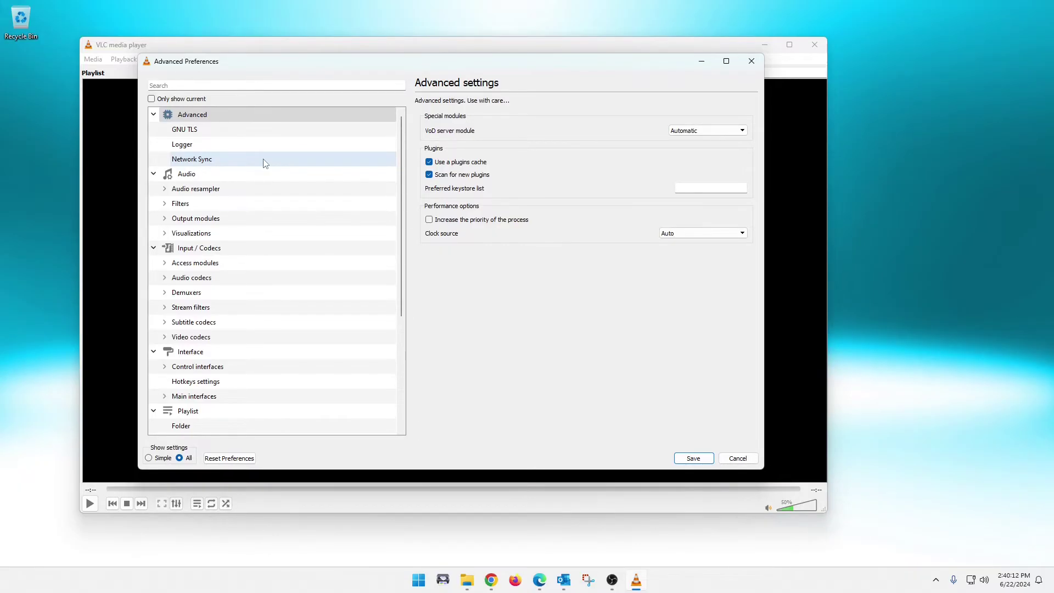
# In the general audio settings, set forced Dolby Surround detection to On and the stereo audio output mode to Dolby Surround.
pyautogui.click(193, 178)
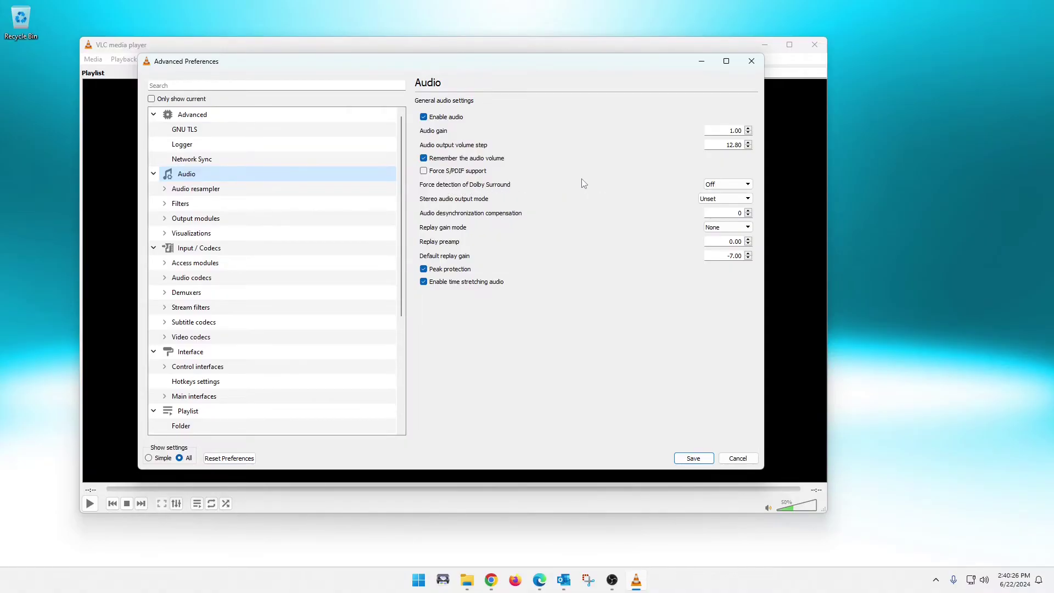
pyautogui.click(719, 187)
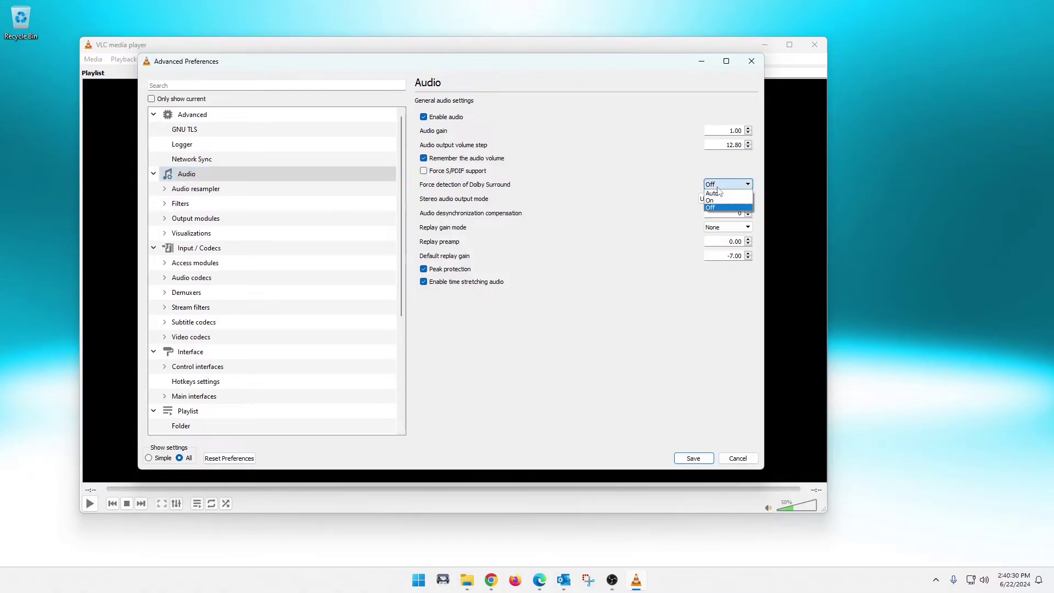
pyautogui.click(718, 200)
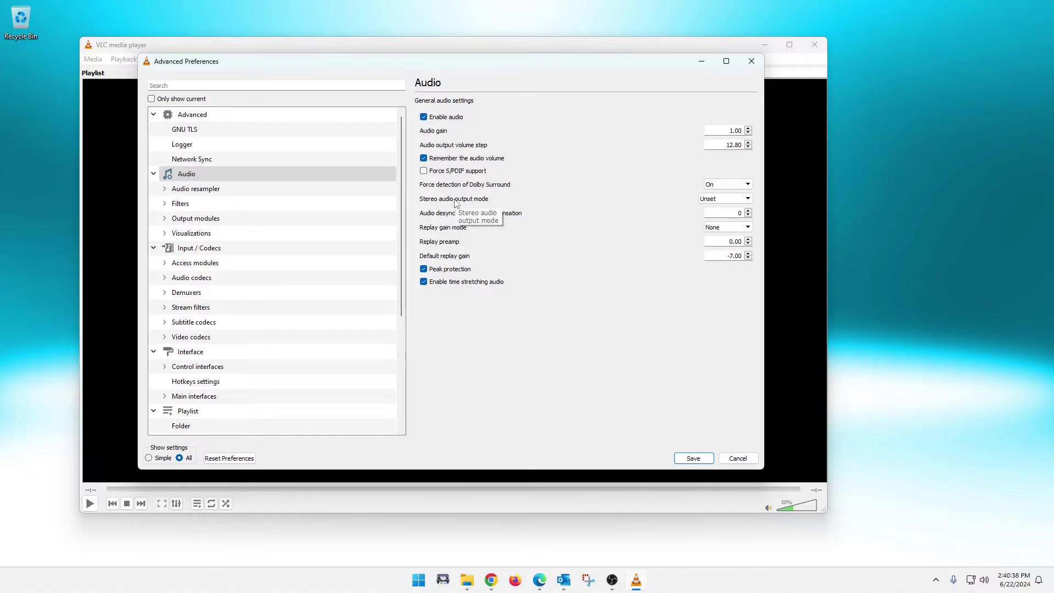
pyautogui.click(724, 199)
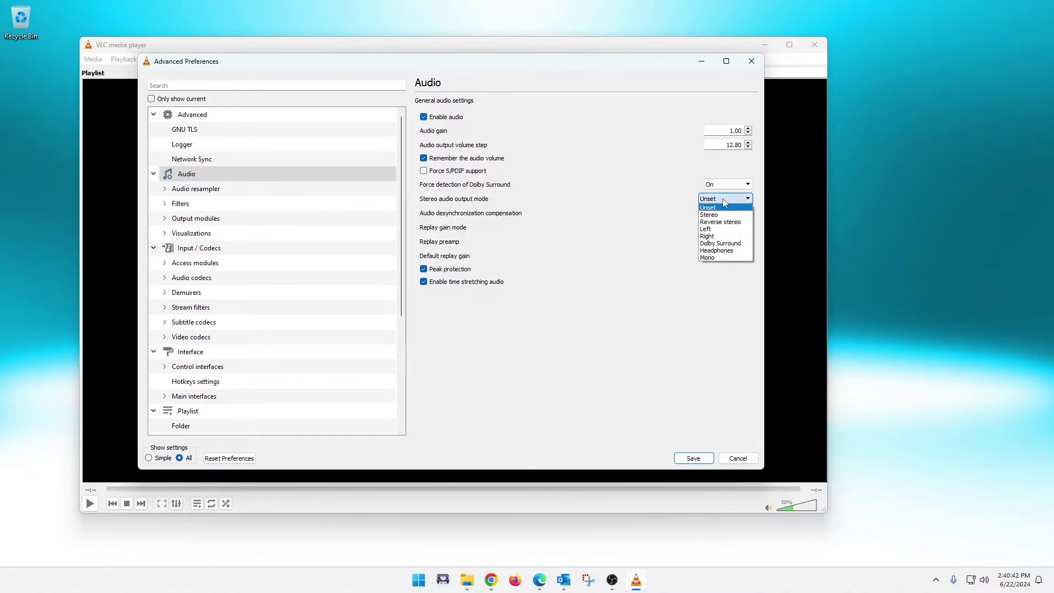
pyautogui.click(725, 244)
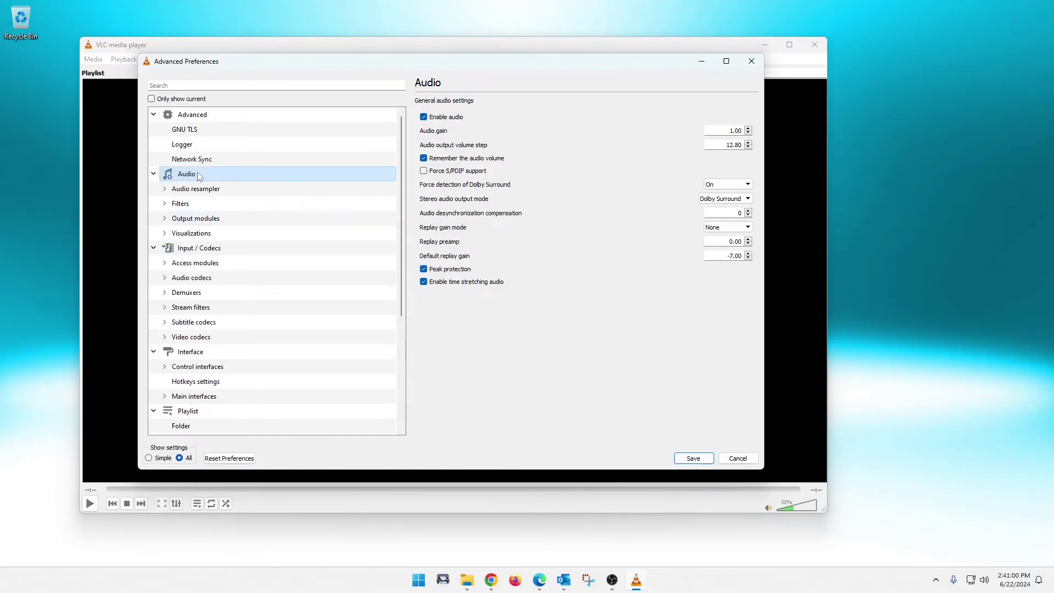
# Set the Speex audio resampler's resampling quality to 10.
pyautogui.click(165, 189)
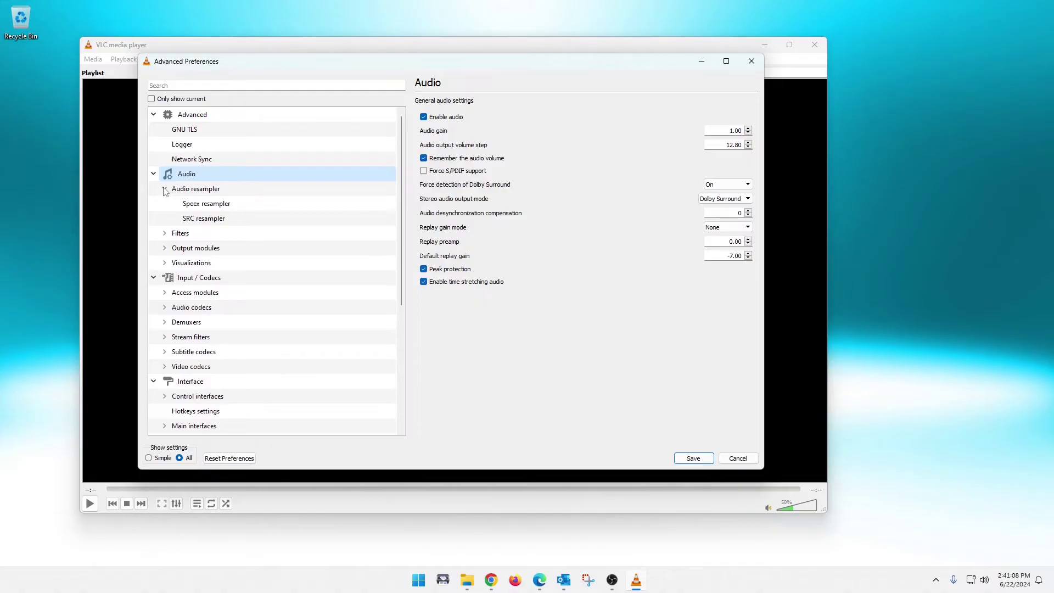
pyautogui.click(217, 206)
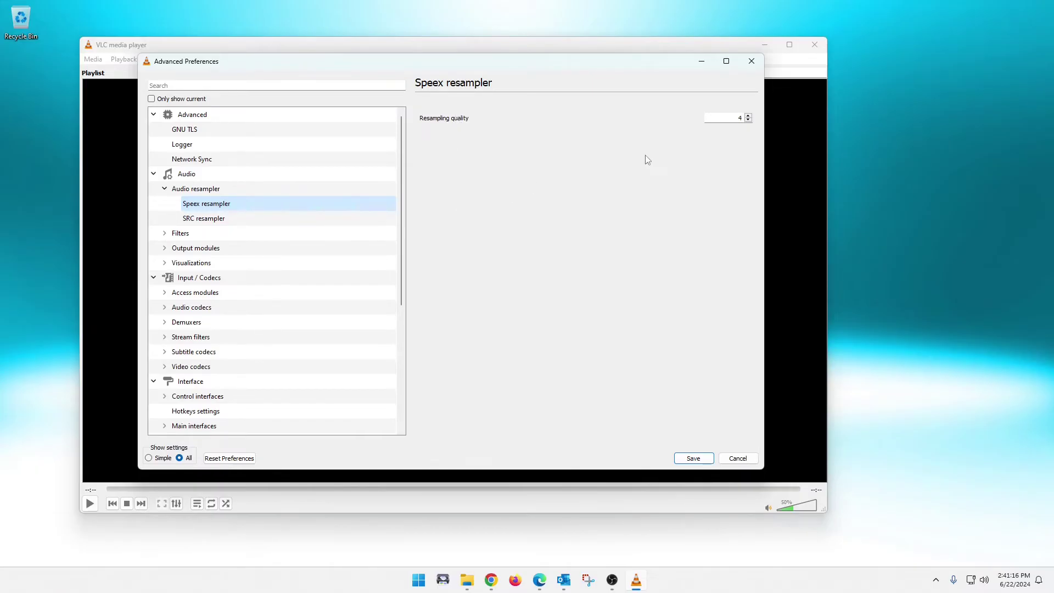
pyautogui.click(748, 116)
pyautogui.click(653, 182)
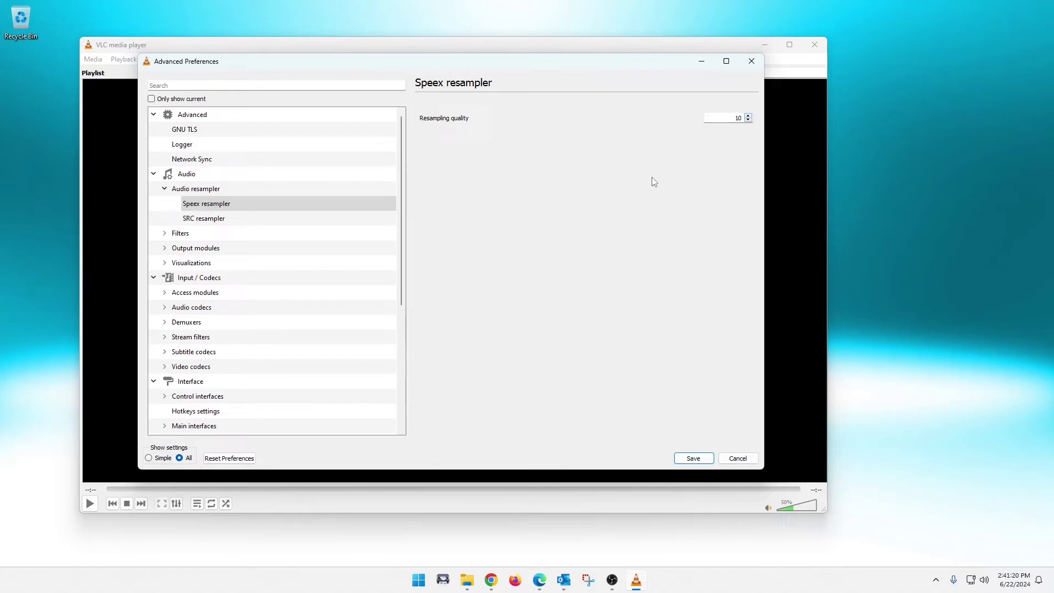
# Set the SRC resampler's sample rate converter type to Sinc function (best quality) and collapse the audio resampler group.
pyautogui.click(234, 221)
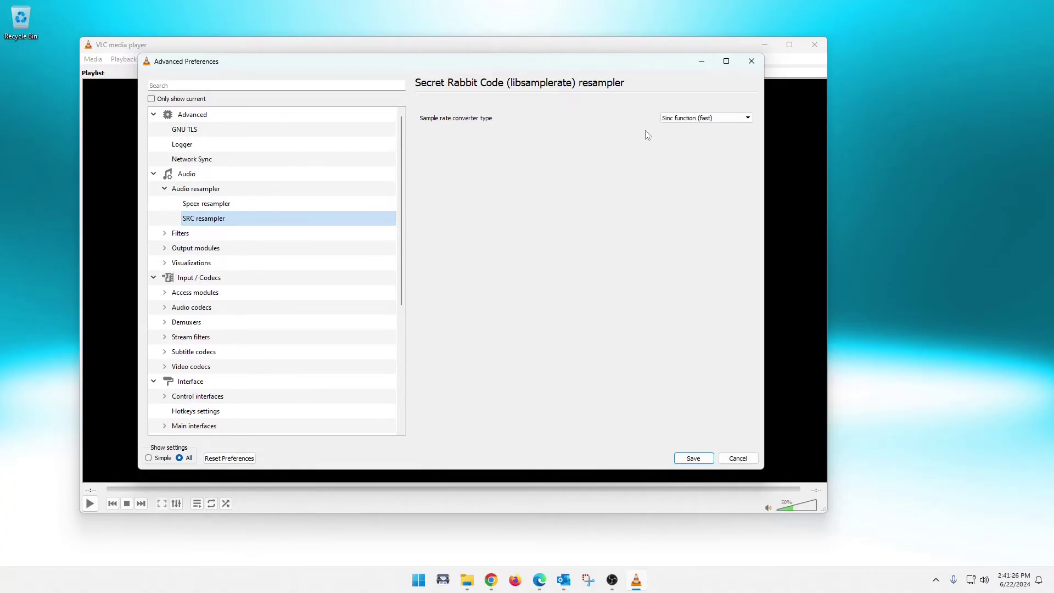
pyautogui.click(683, 123)
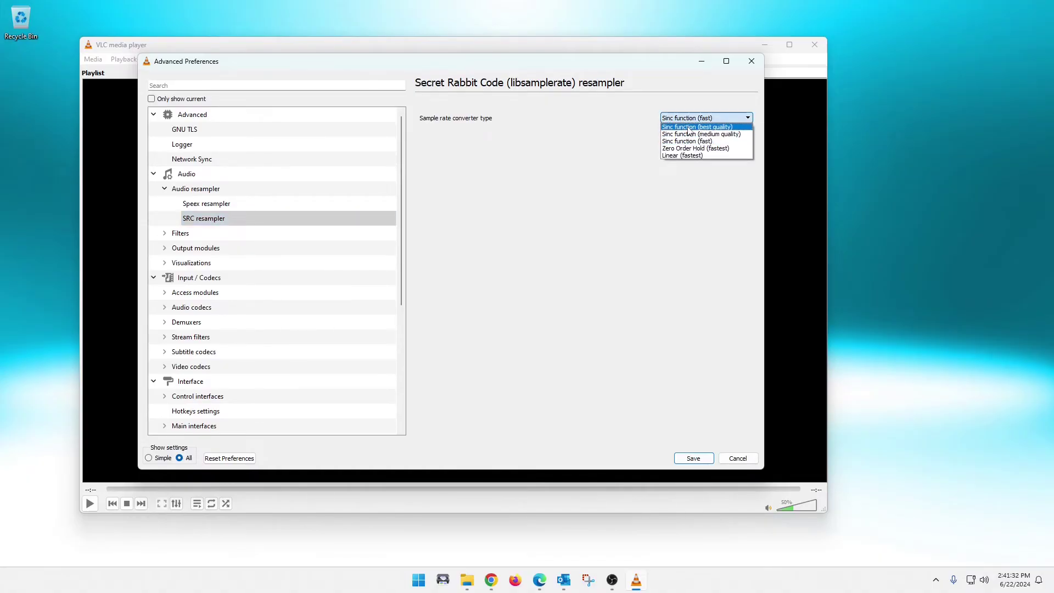
pyautogui.click(688, 128)
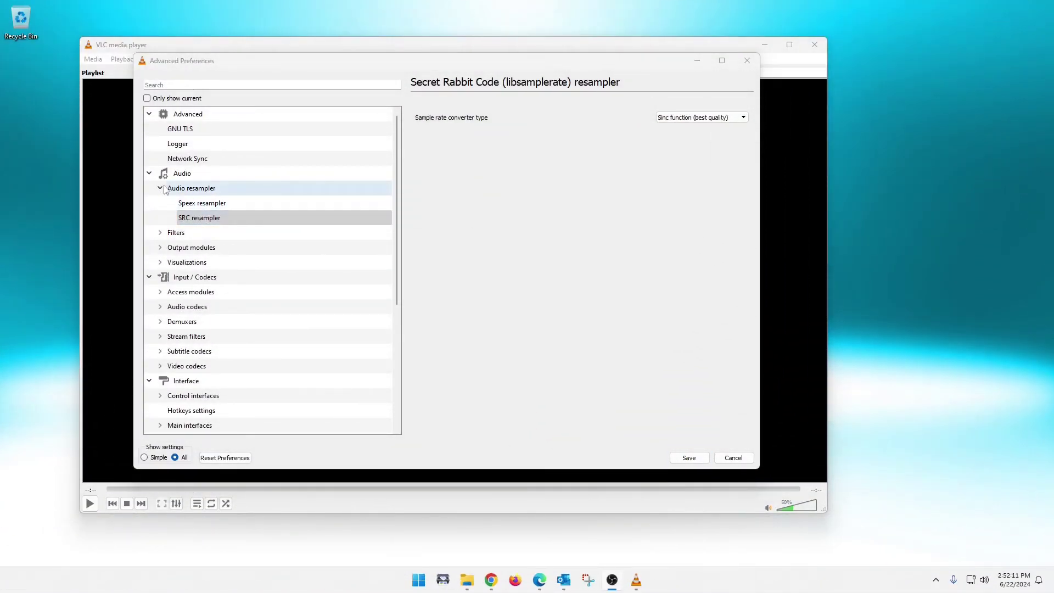
pyautogui.click(161, 189)
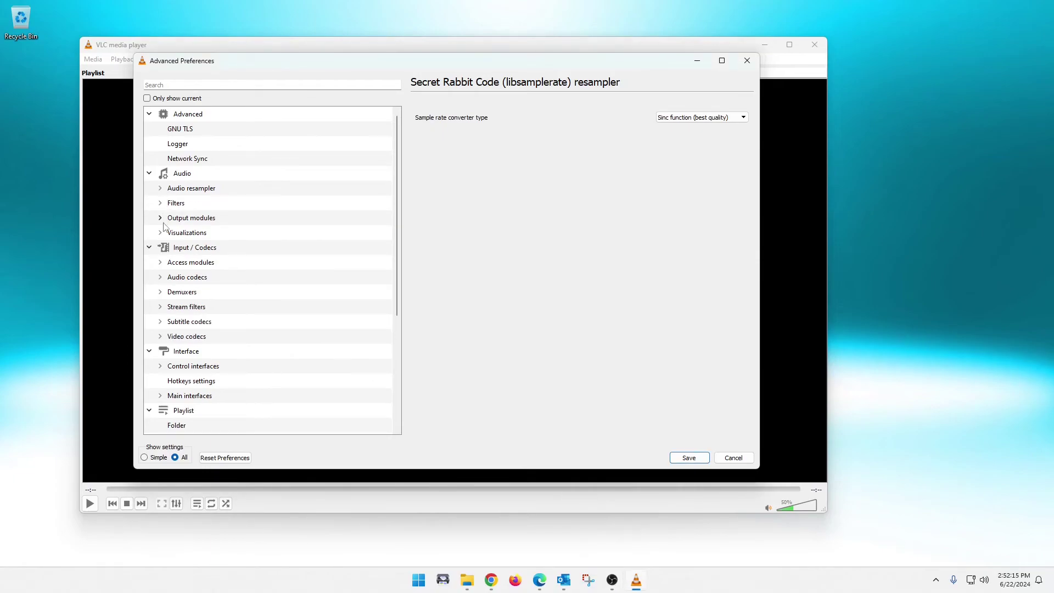
# Change the number of decoding threads for the FFmpeg video codec, then collapse the video codecs group.
pyautogui.scroll(-1, 228, 193)
pyautogui.scroll(-2, 228, 192)
pyautogui.scroll(1, 225, 193)
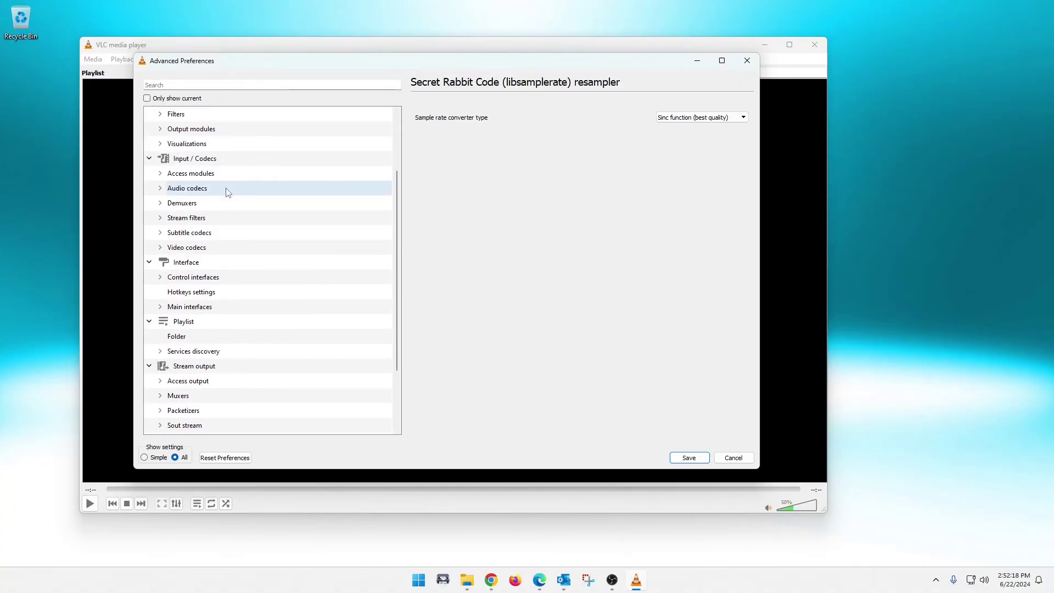
pyautogui.click(207, 161)
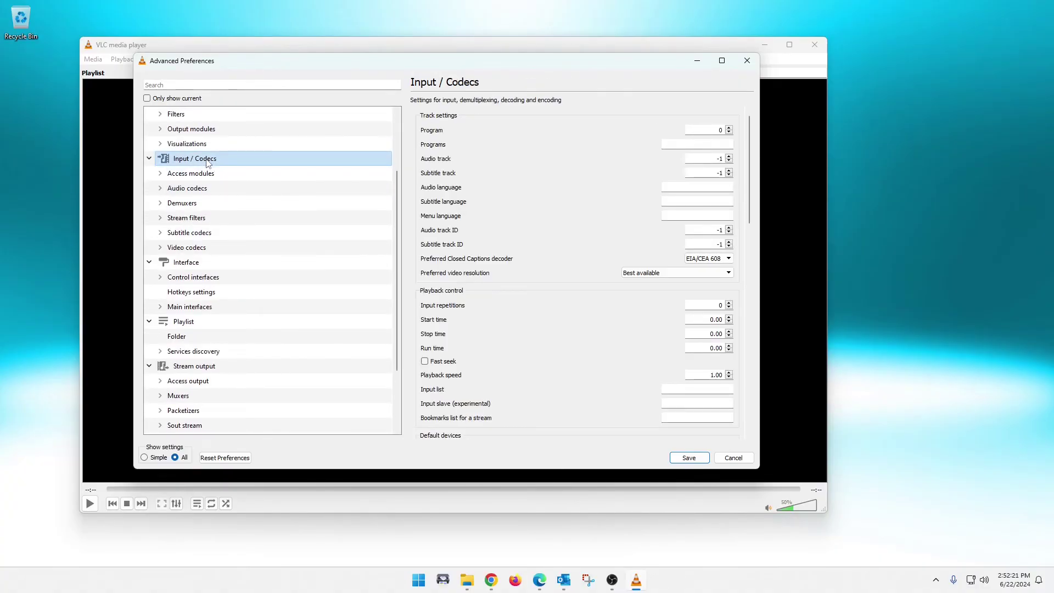
pyautogui.click(187, 250)
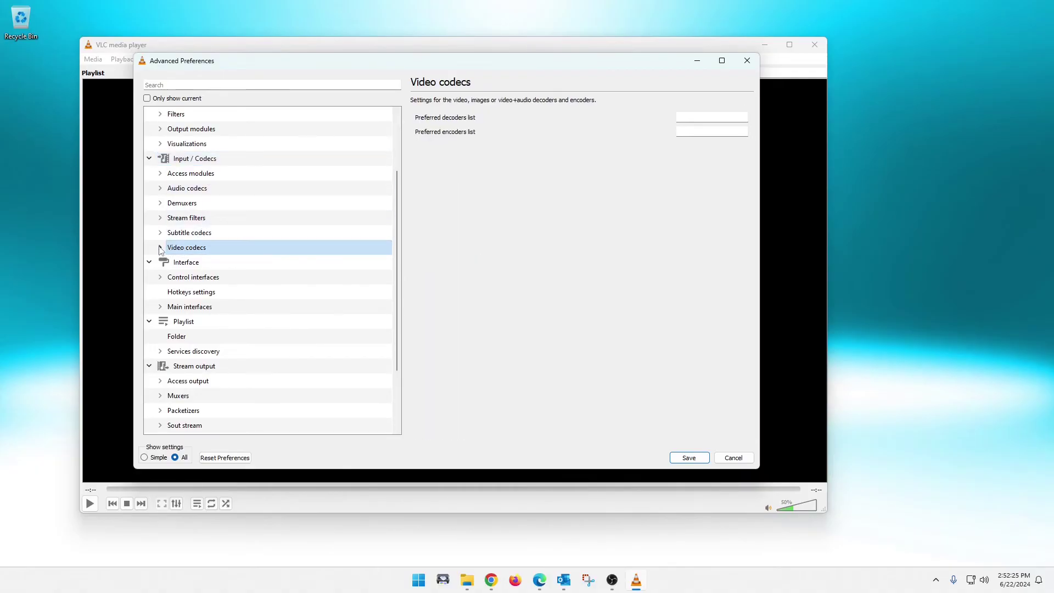
pyautogui.click(161, 248)
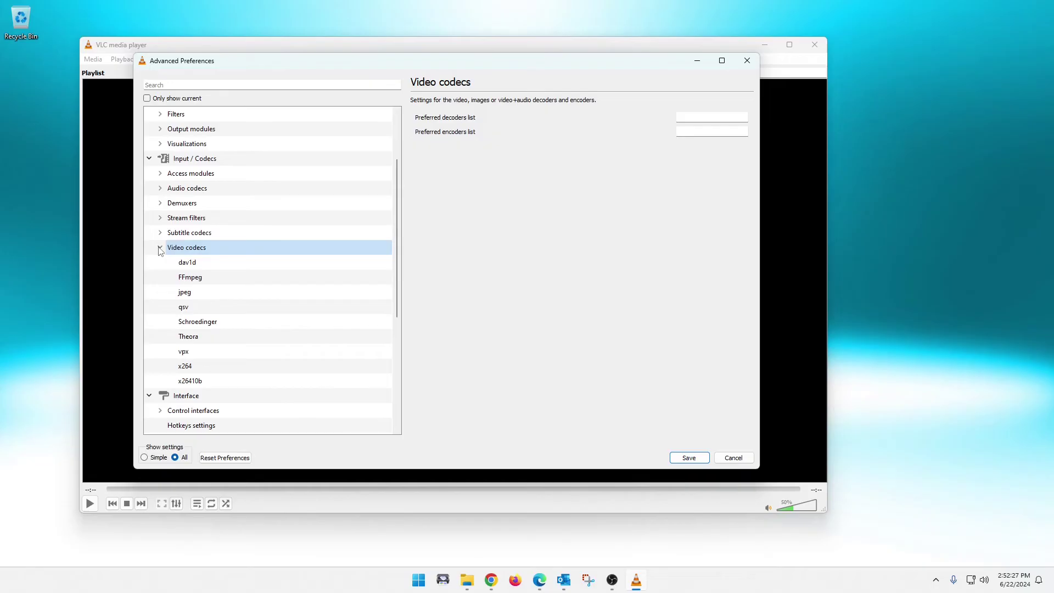
pyautogui.click(217, 281)
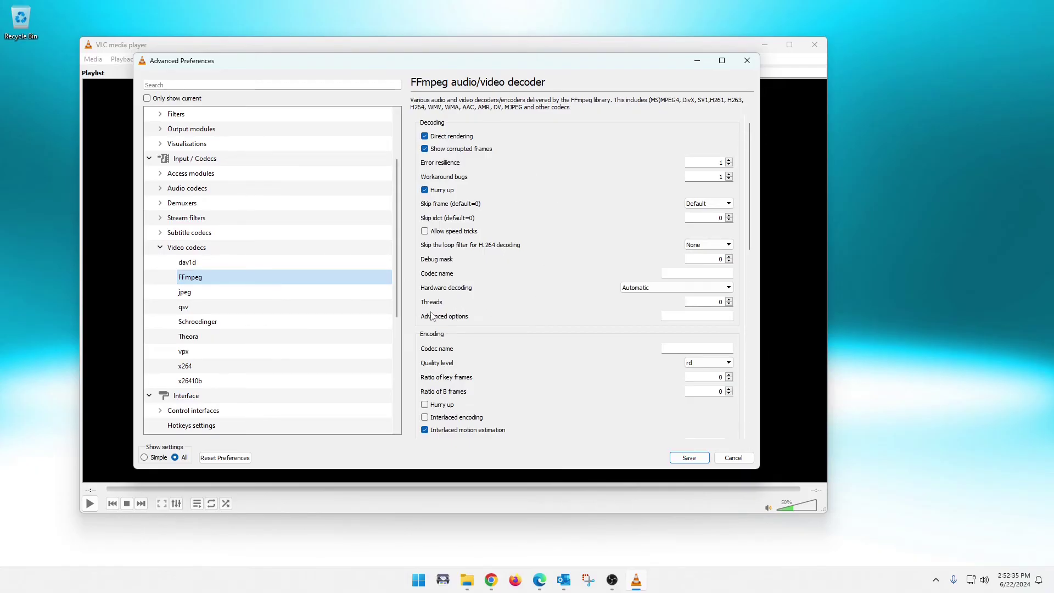
pyautogui.moveTo(476, 304)
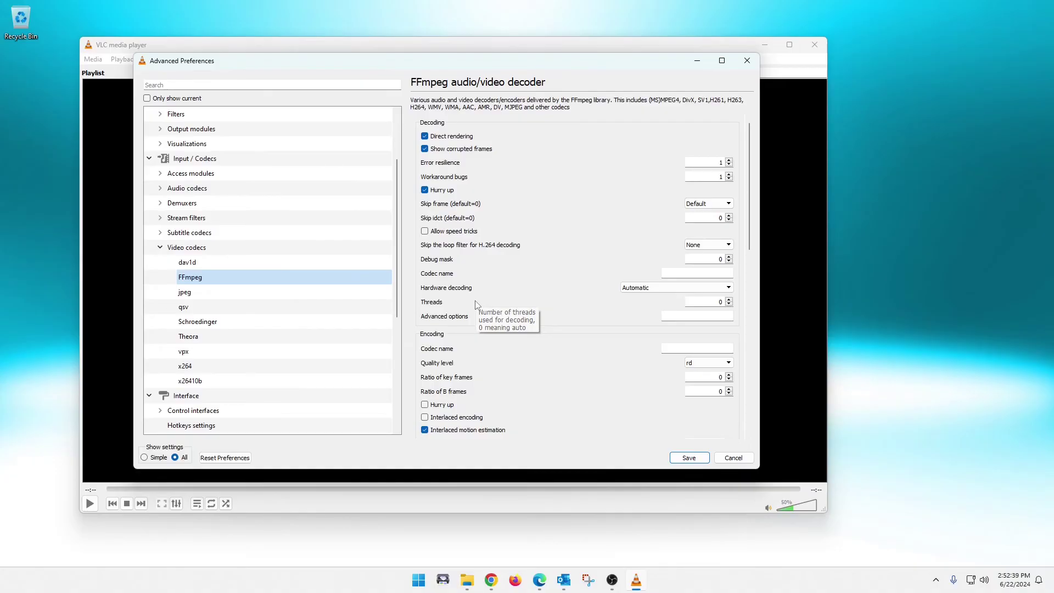
pyautogui.click(730, 304)
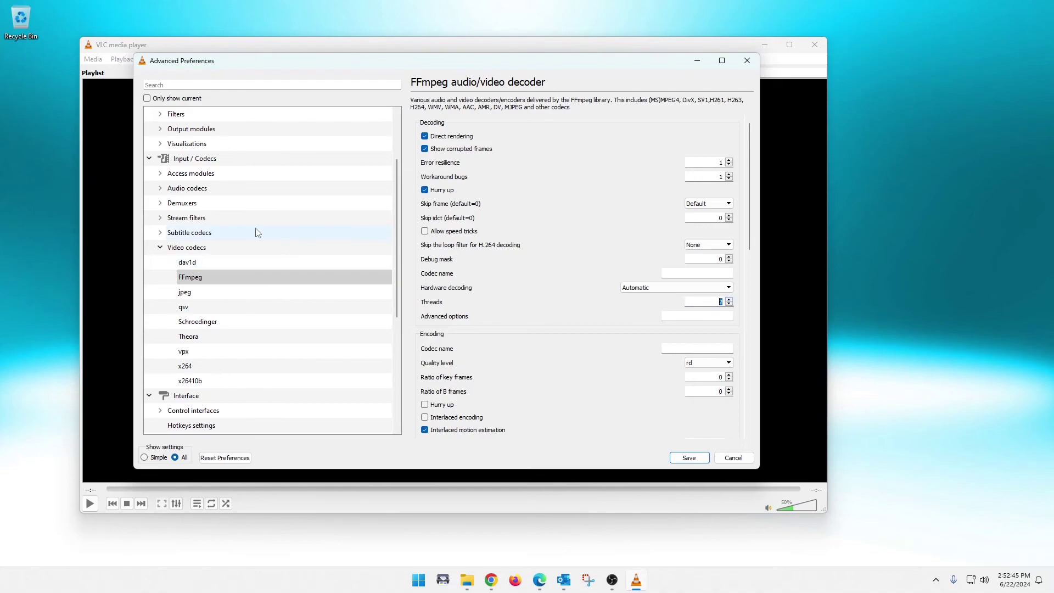
pyautogui.click(156, 251)
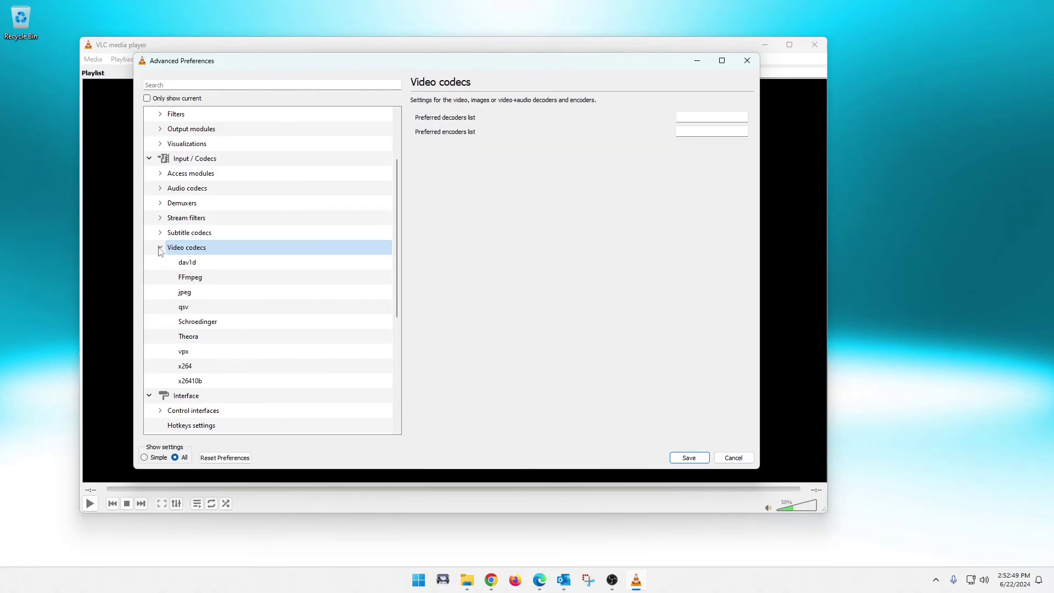
pyautogui.click(157, 250)
# Enable the Gradfun video filter in the video filter modules.
pyautogui.scroll(-1, 225, 272)
pyautogui.scroll(-1, 226, 274)
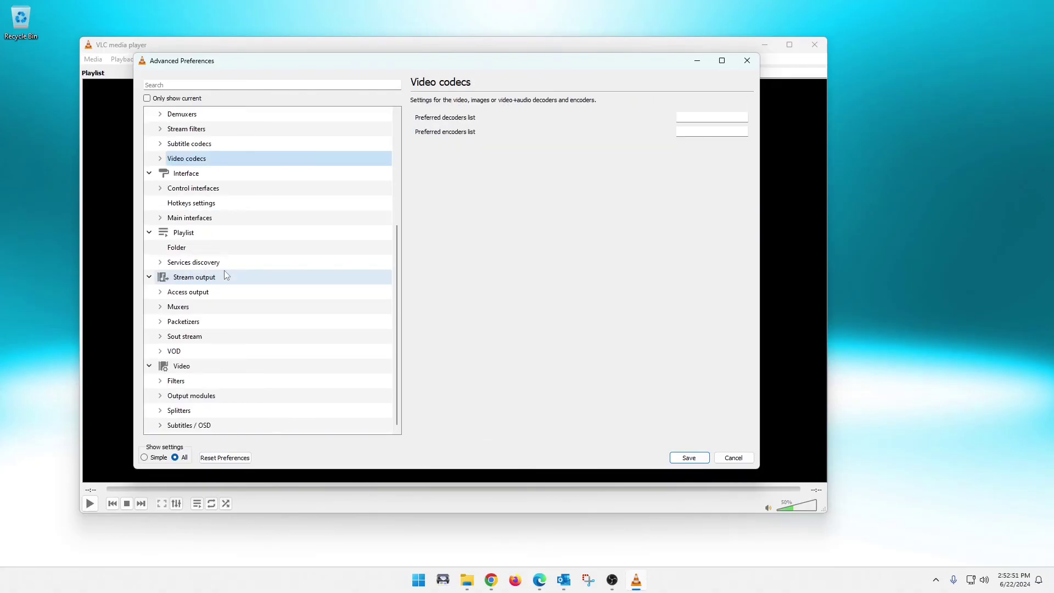
pyautogui.click(184, 368)
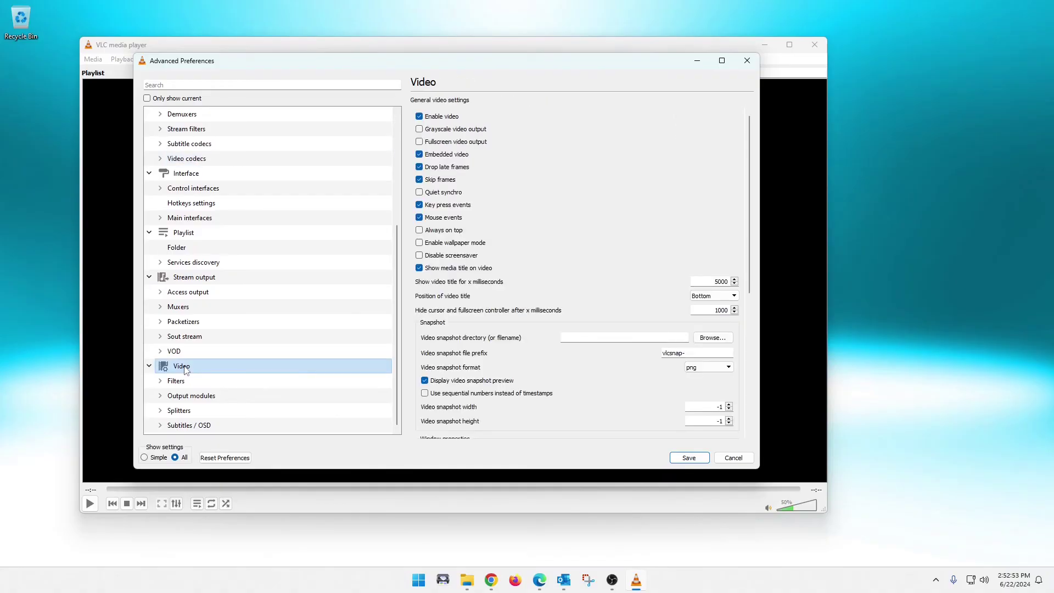
pyautogui.doubleClick(188, 383)
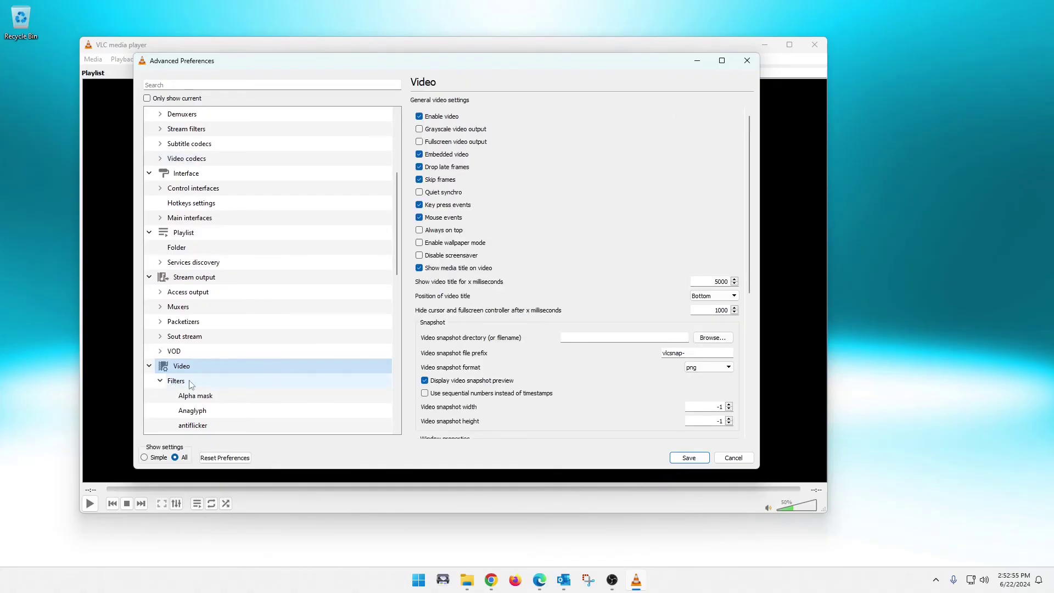
pyautogui.scroll(-5, 191, 384)
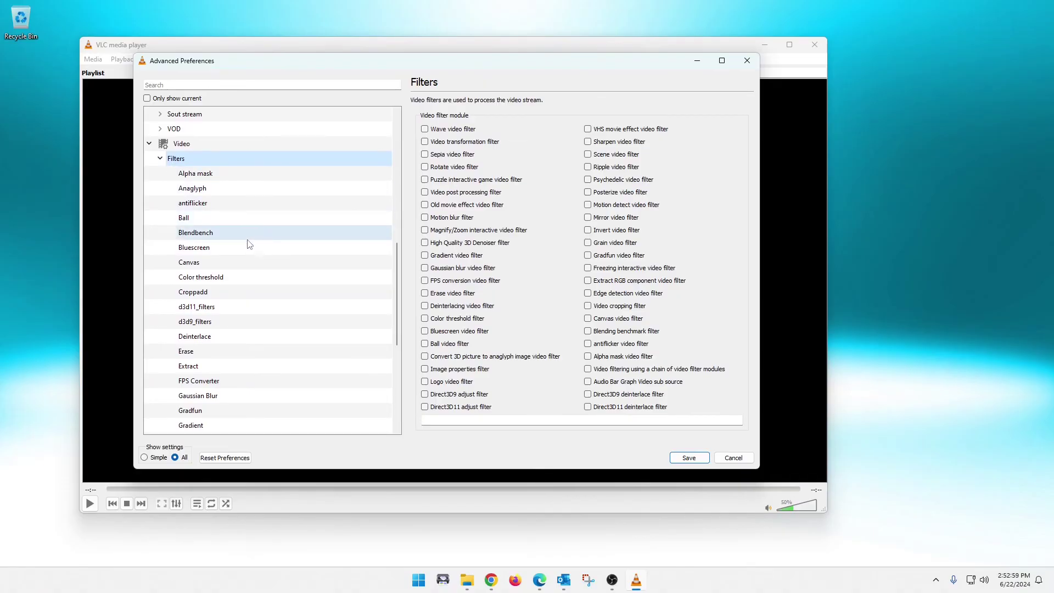
pyautogui.scroll(-3, 250, 241)
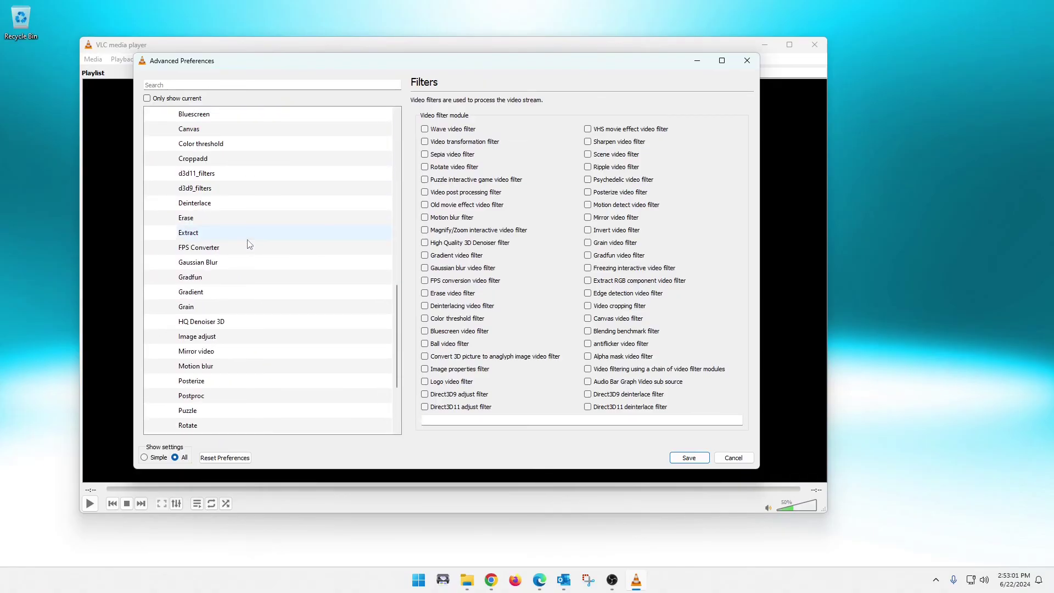
pyautogui.scroll(4, 250, 243)
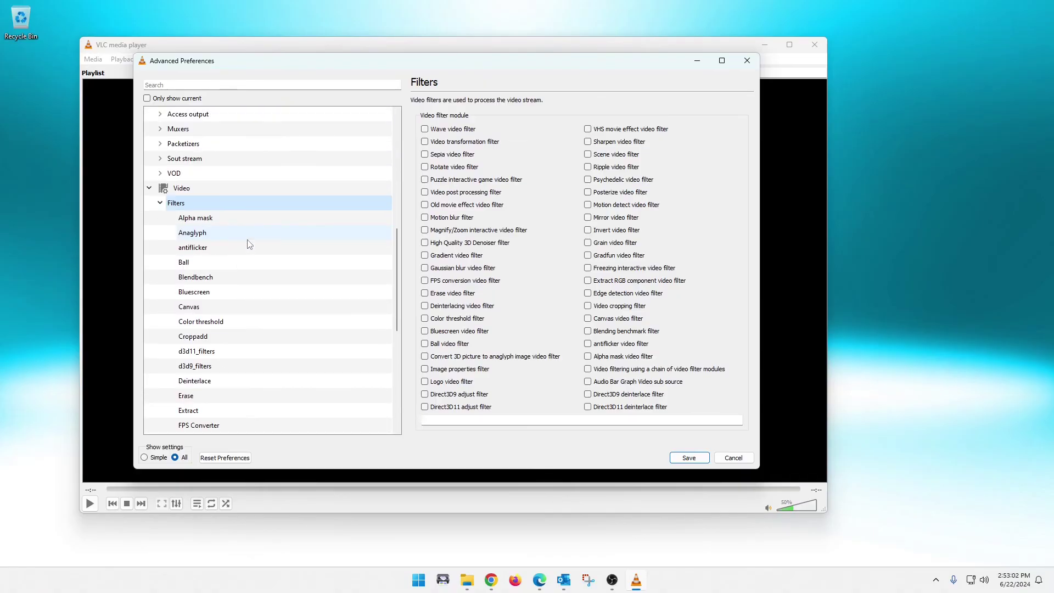
pyautogui.click(609, 256)
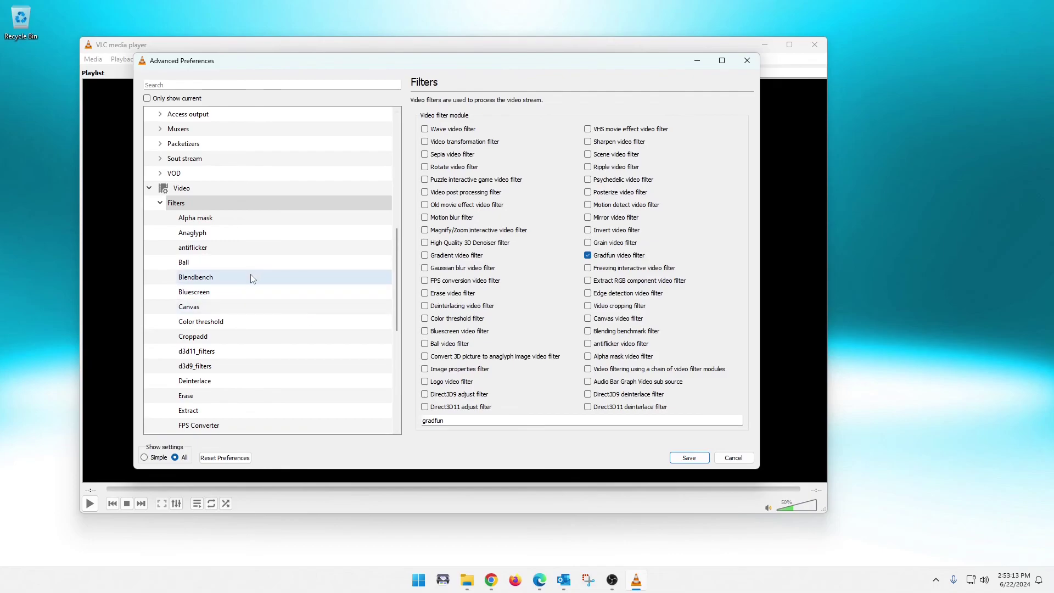
# Set the Swscale video scaling mode to SincR and save the preferences.
pyautogui.scroll(-4, 251, 278)
pyautogui.scroll(-3, 251, 281)
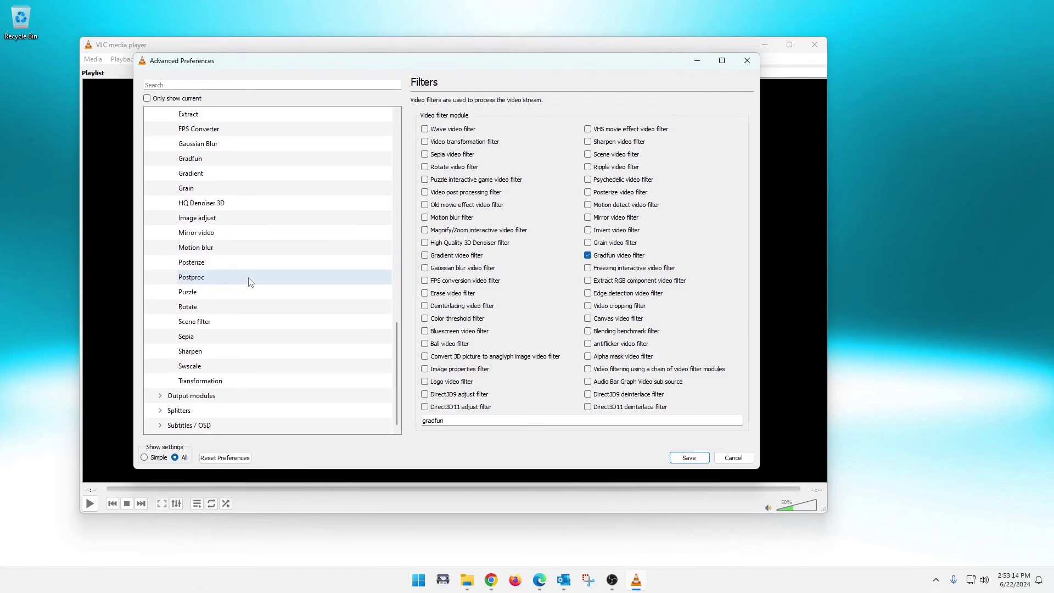
pyautogui.click(200, 368)
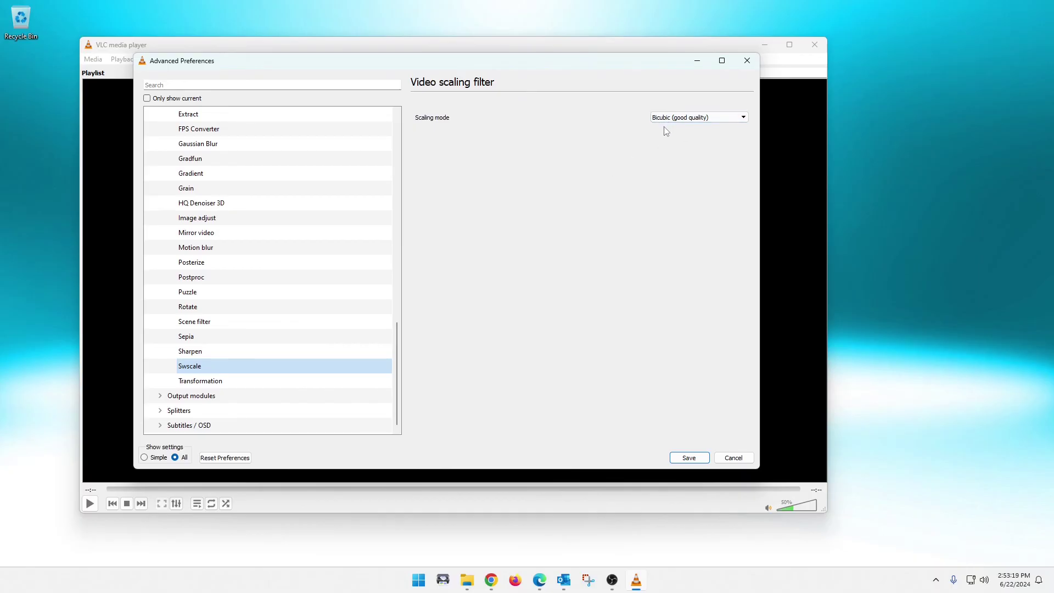
pyautogui.click(690, 118)
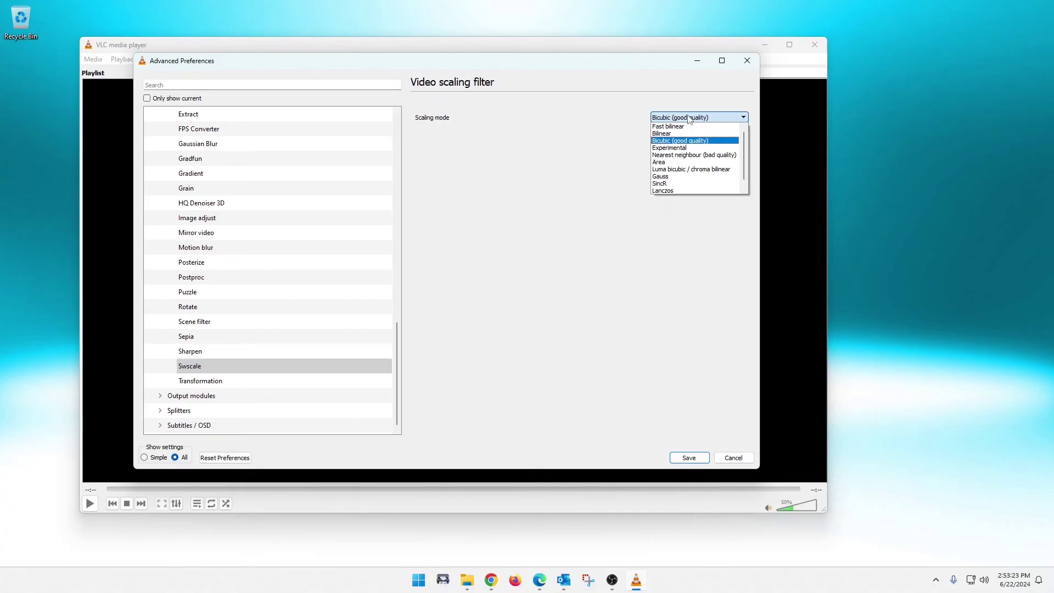
pyautogui.click(677, 185)
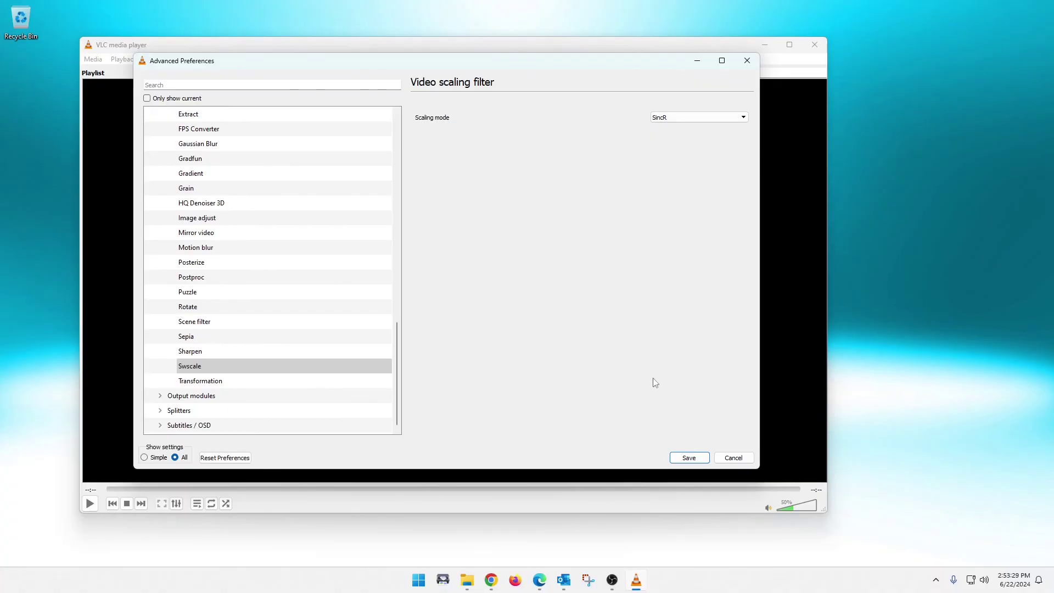
pyautogui.click(684, 456)
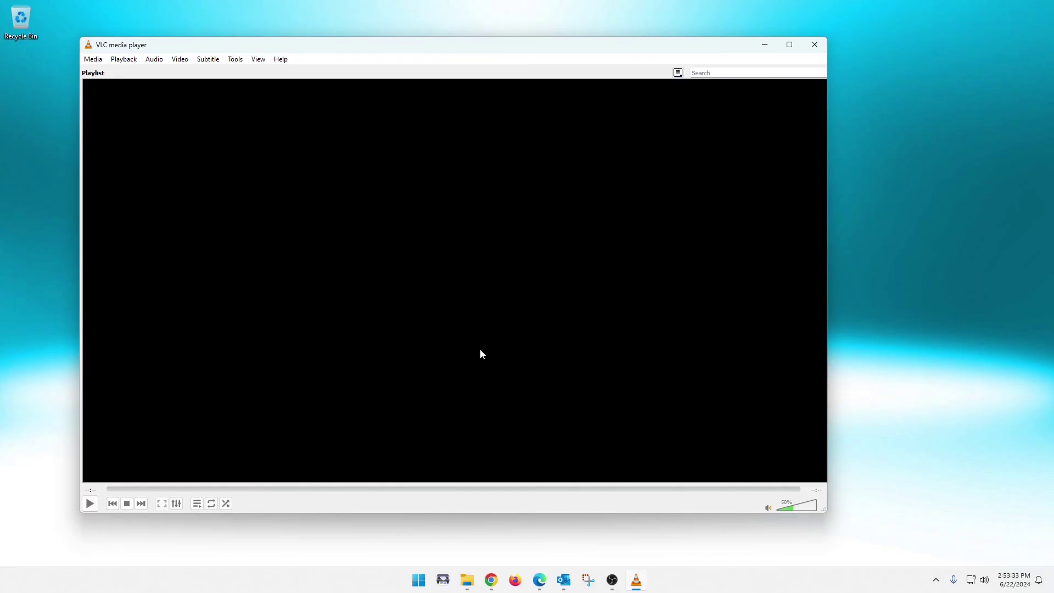